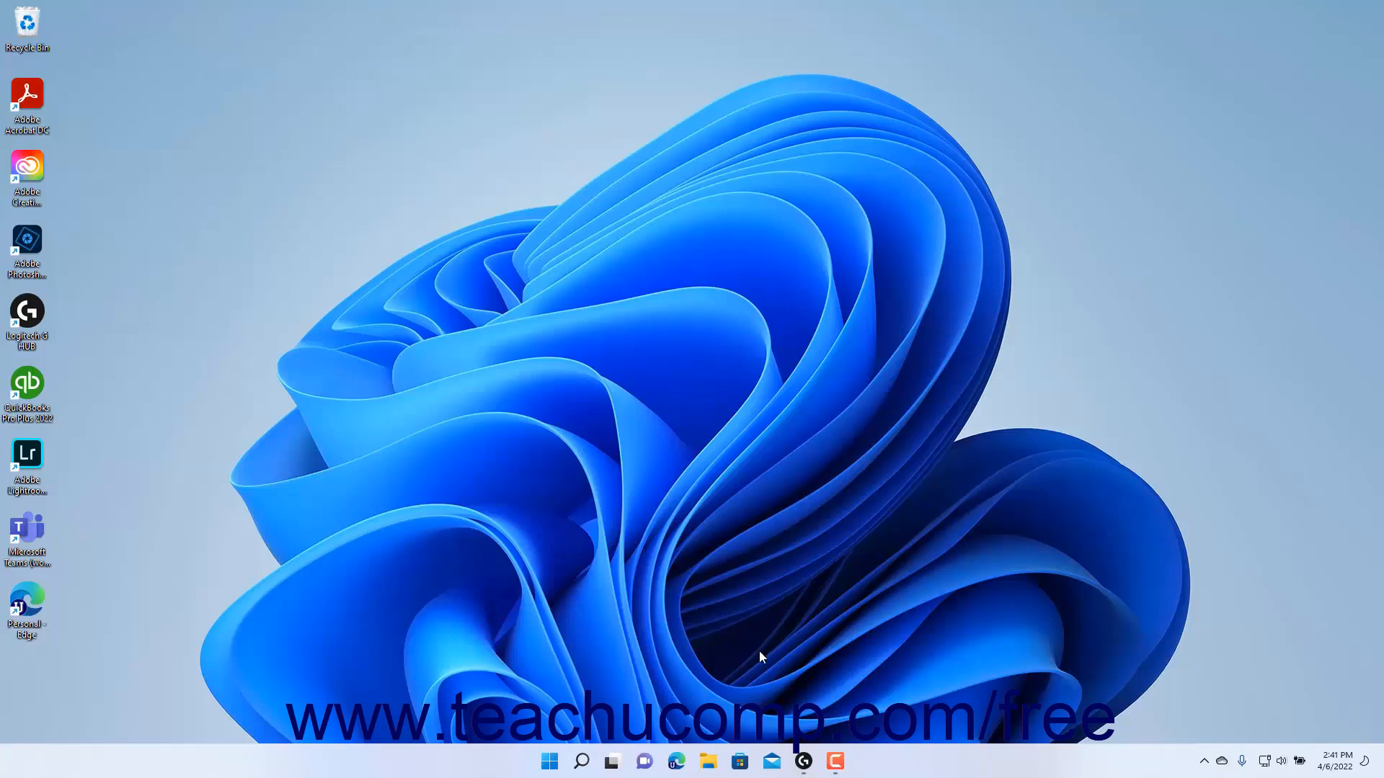
- Launch Settings from the Start button's Quick Link menu and reach the Accounts page
{"action": "right_click", "coordinate": [550, 762]}
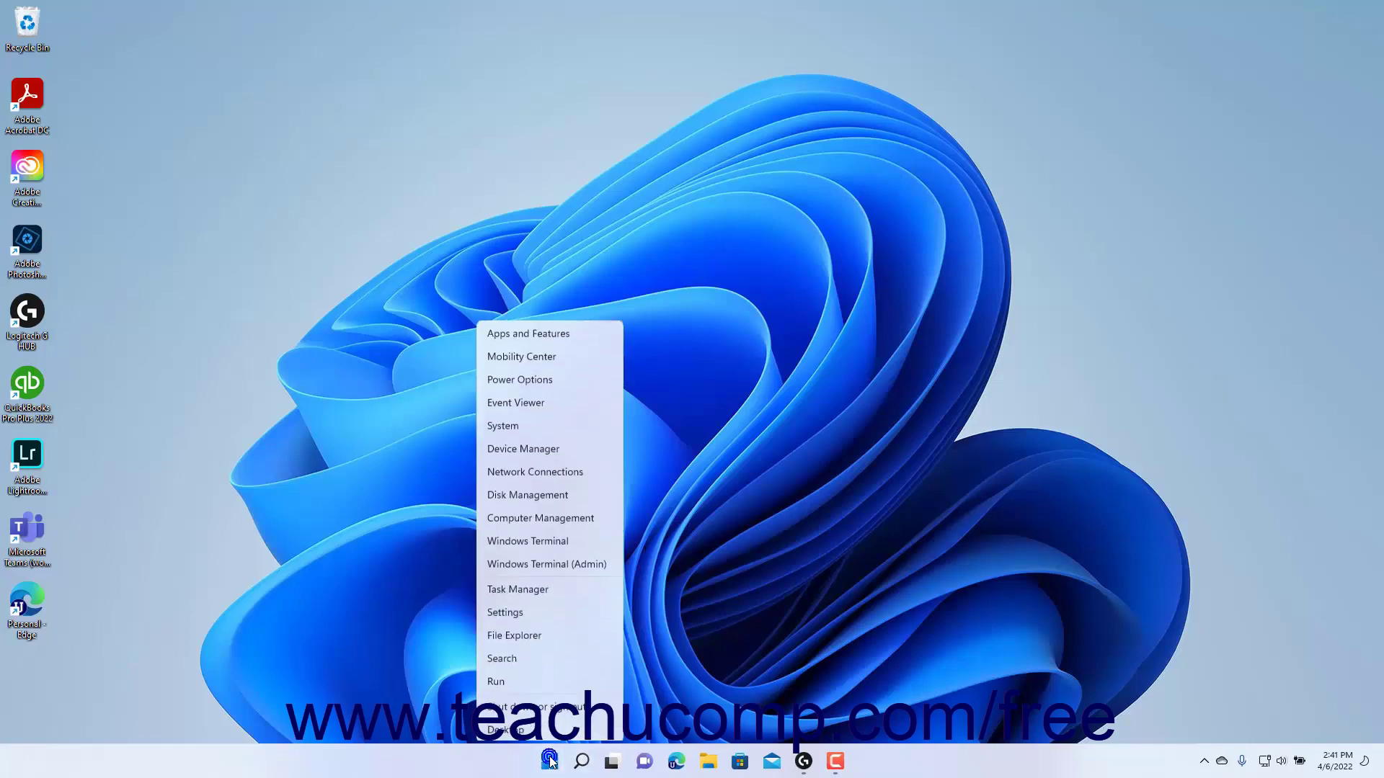
{"action": "left_click", "coordinate": [552, 614]}
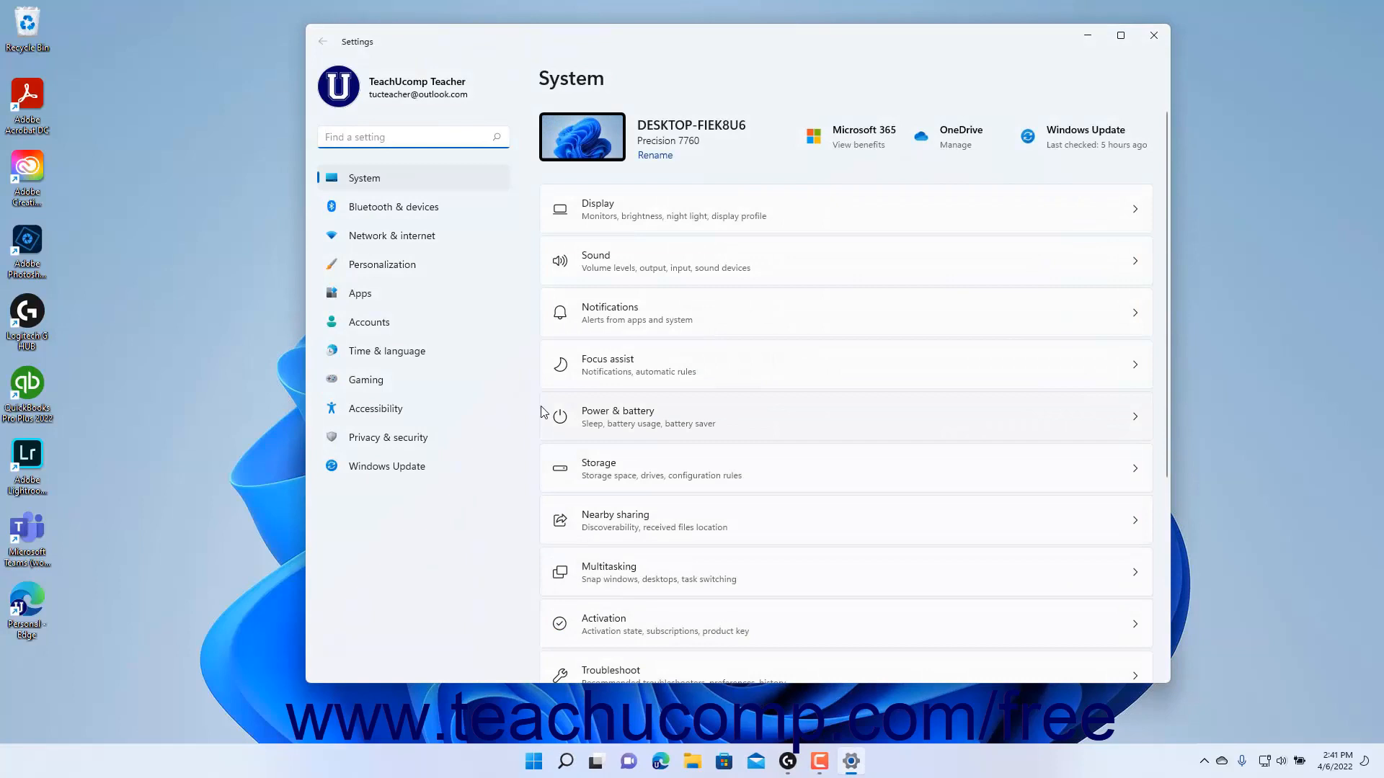
{"action": "left_click", "coordinate": [459, 327]}
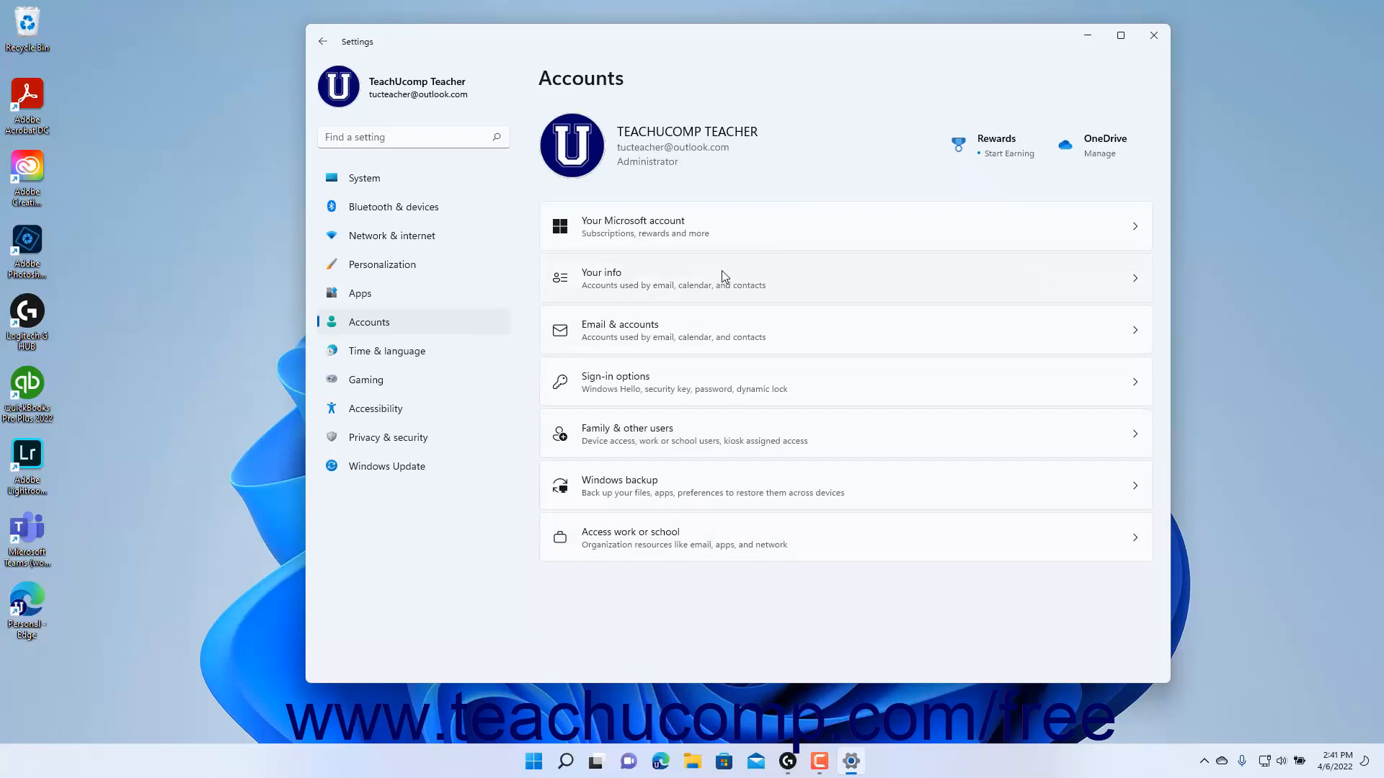
- Show the 'Your Microsoft account' details page with its subscriptions and related options
{"action": "left_click", "coordinate": [743, 236]}
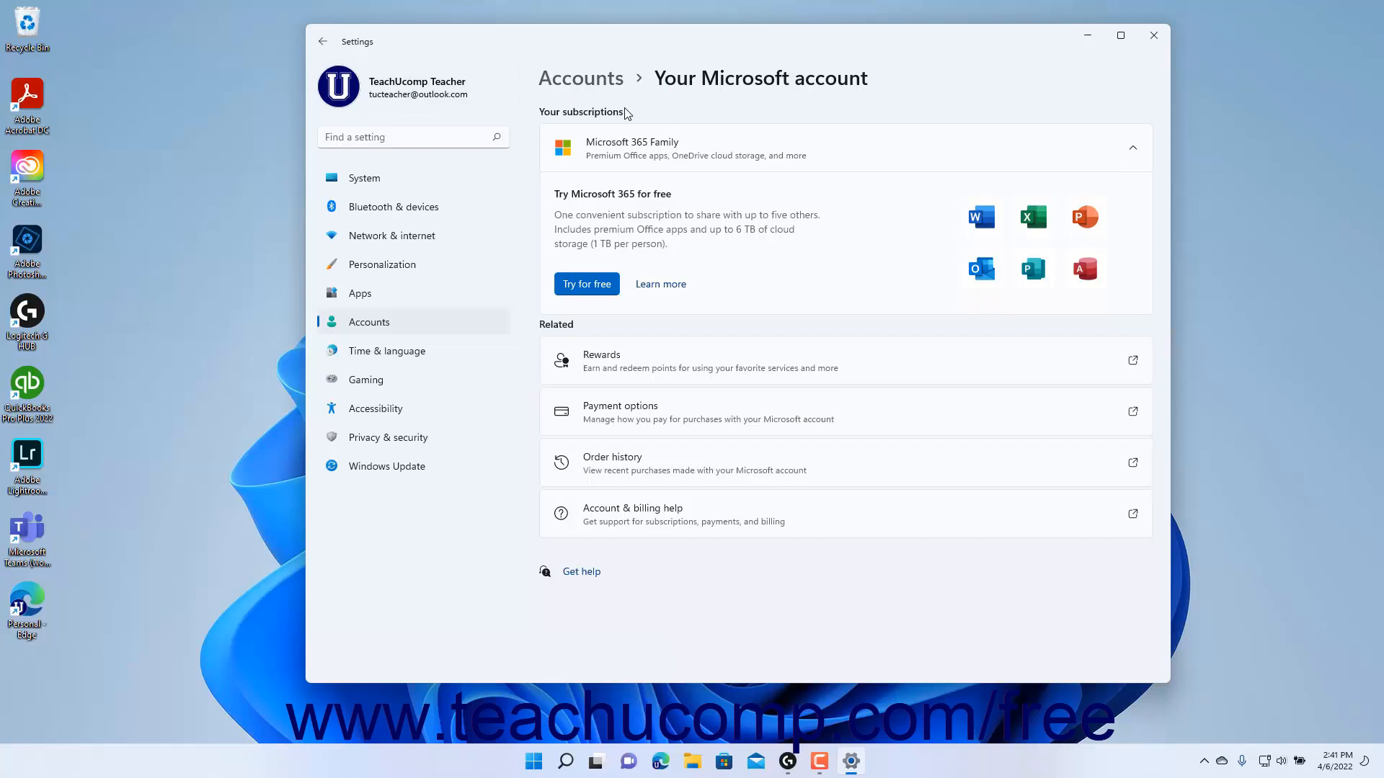
- Go back from the Microsoft account details to the Accounts overview
{"action": "left_click", "coordinate": [325, 43]}
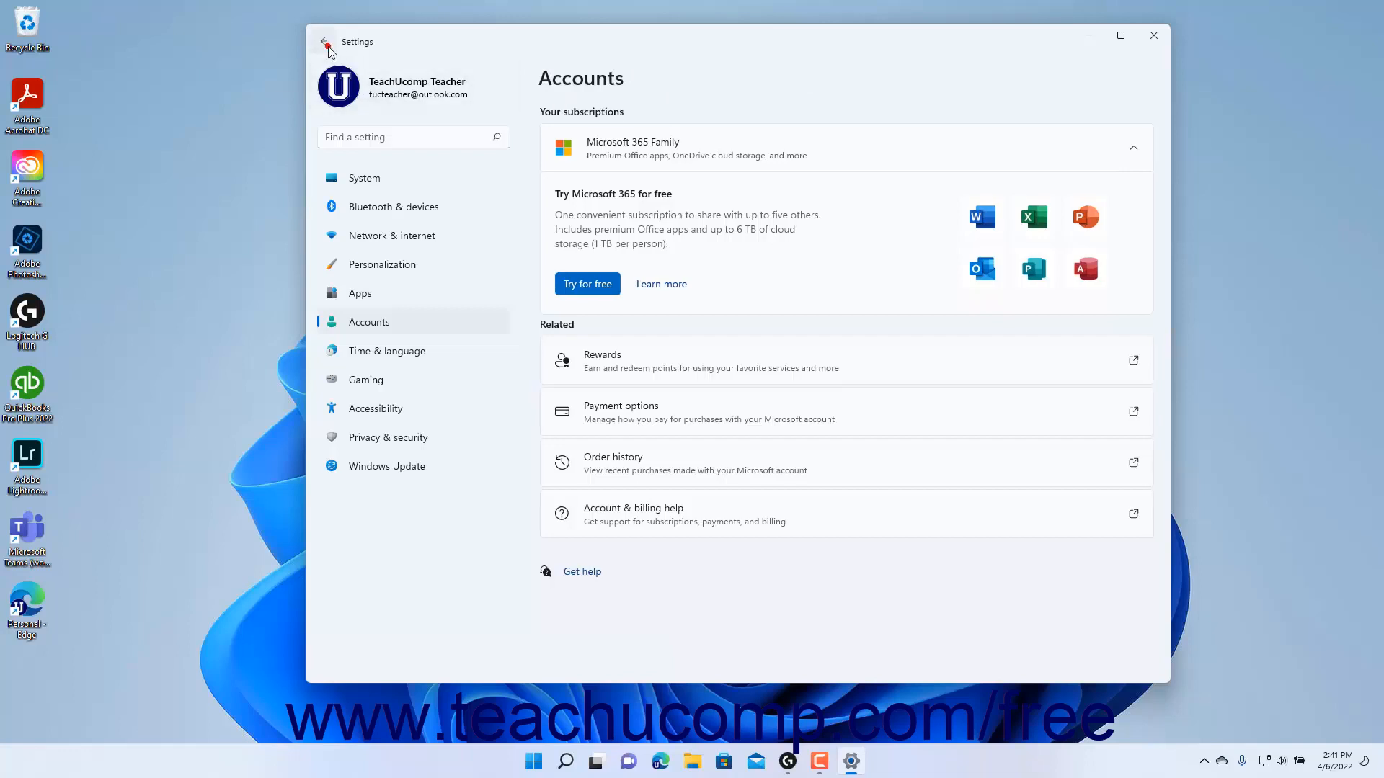